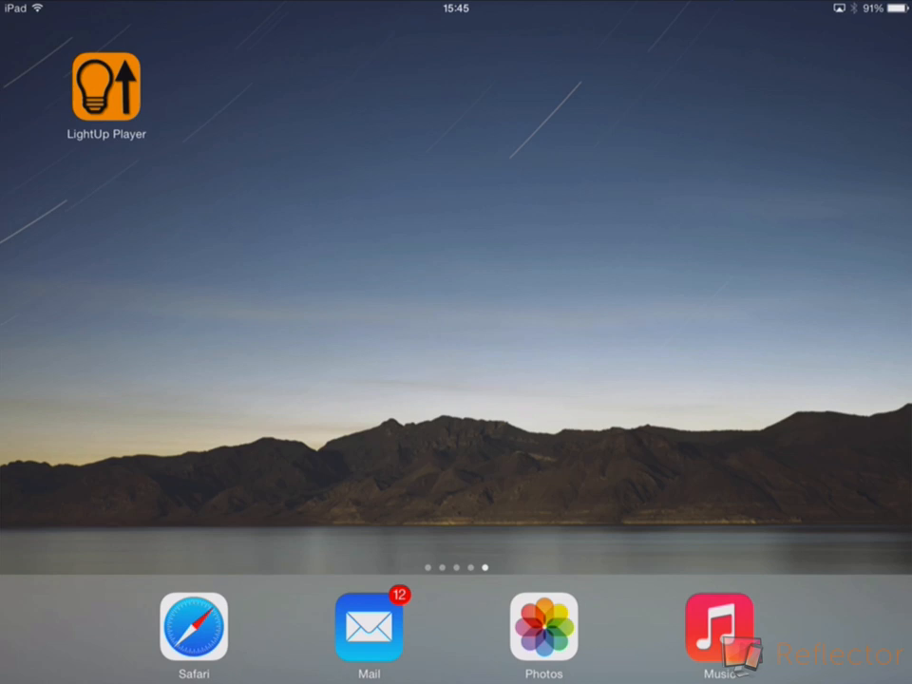
Launch LightUp Player from the home screen
left_click(106, 87)
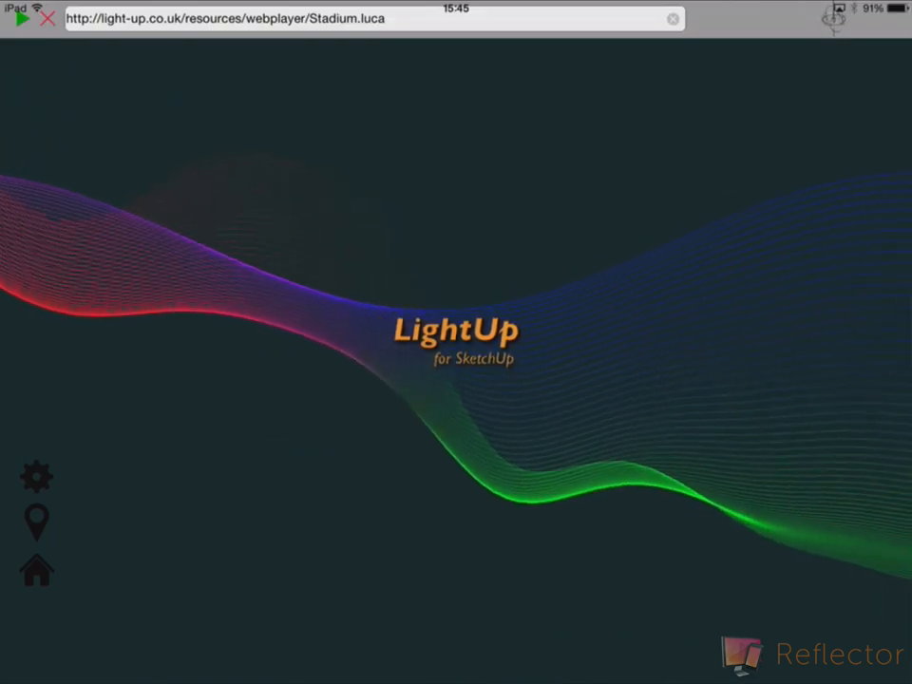
Load the corridor-logo.luca model from the recent address list
left_click(370, 18)
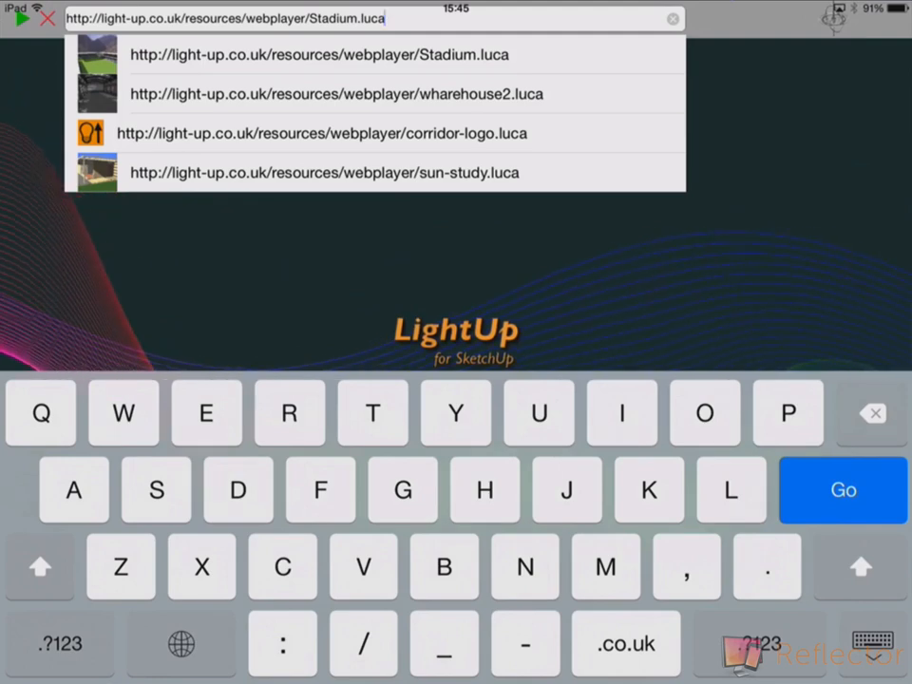
left_click(322, 133)
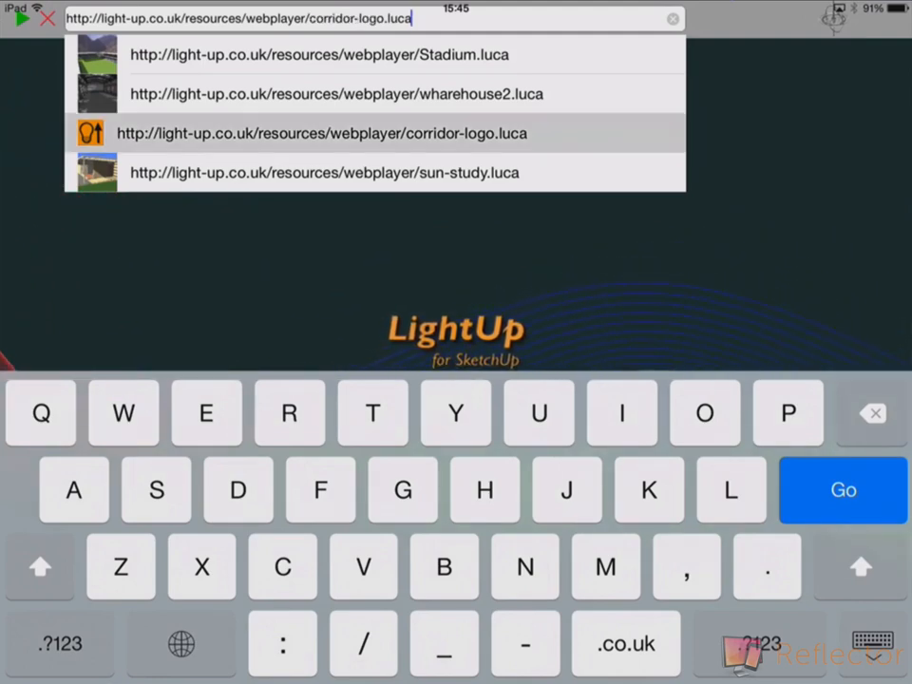
key("Return")
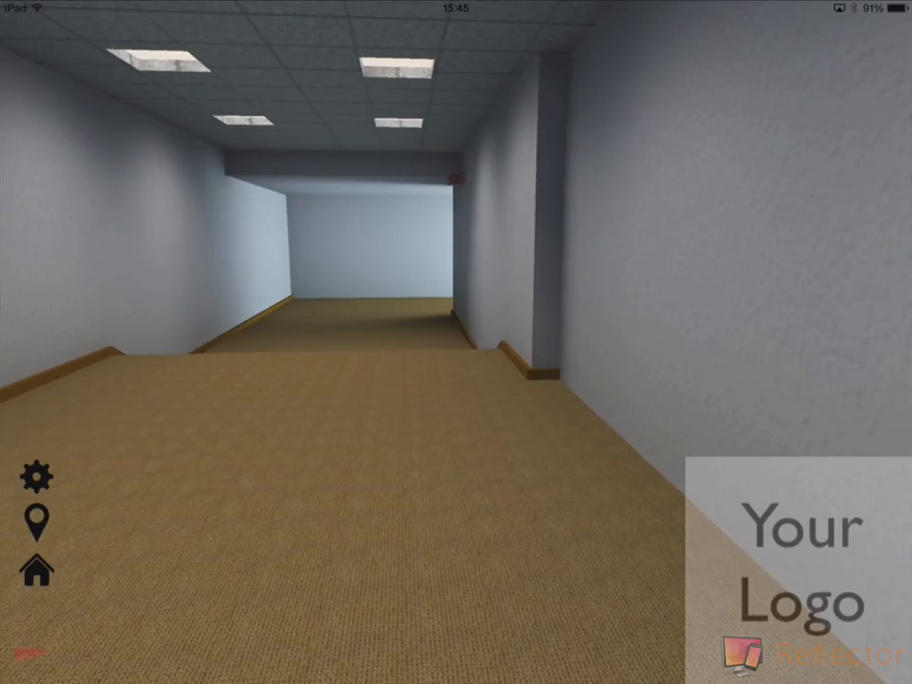
Walk forward and turn further along the lit corridor
left_click_drag(61, 301, 60, 301)
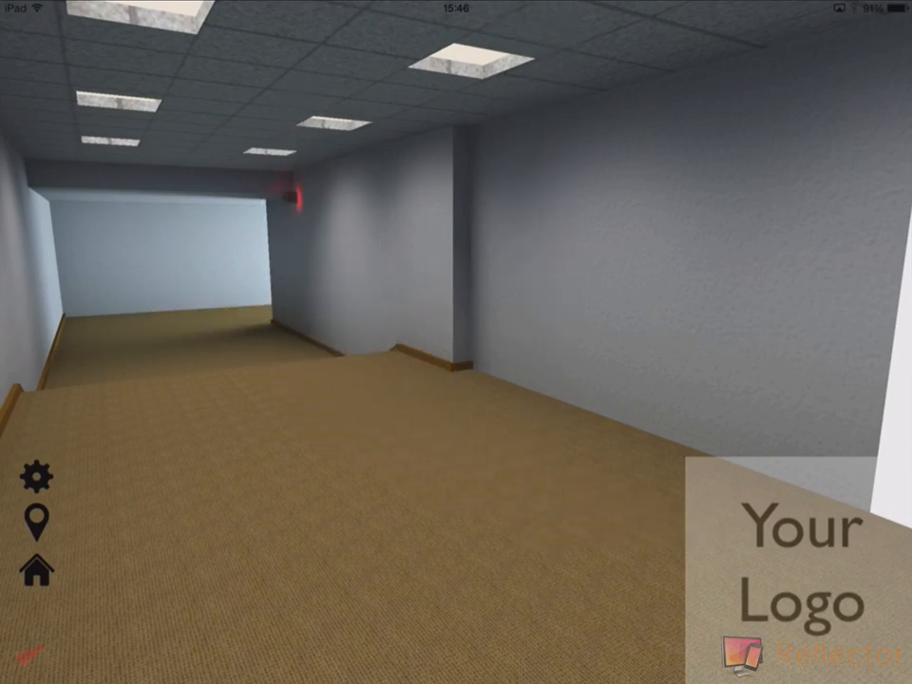
Load the wharehouse2.luca model from the address list
left_click(370, 18)
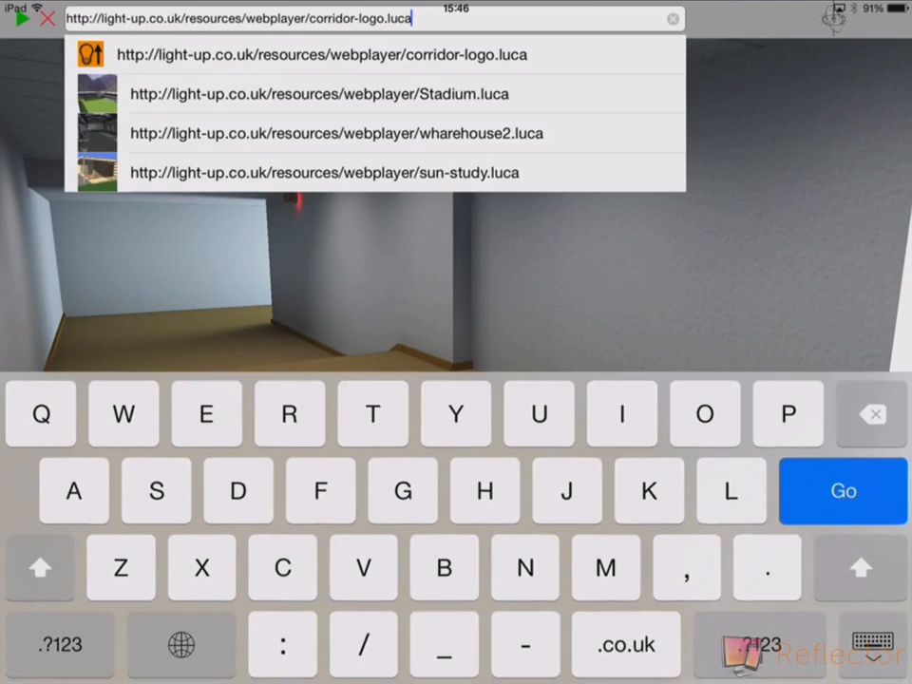
left_click(380, 133)
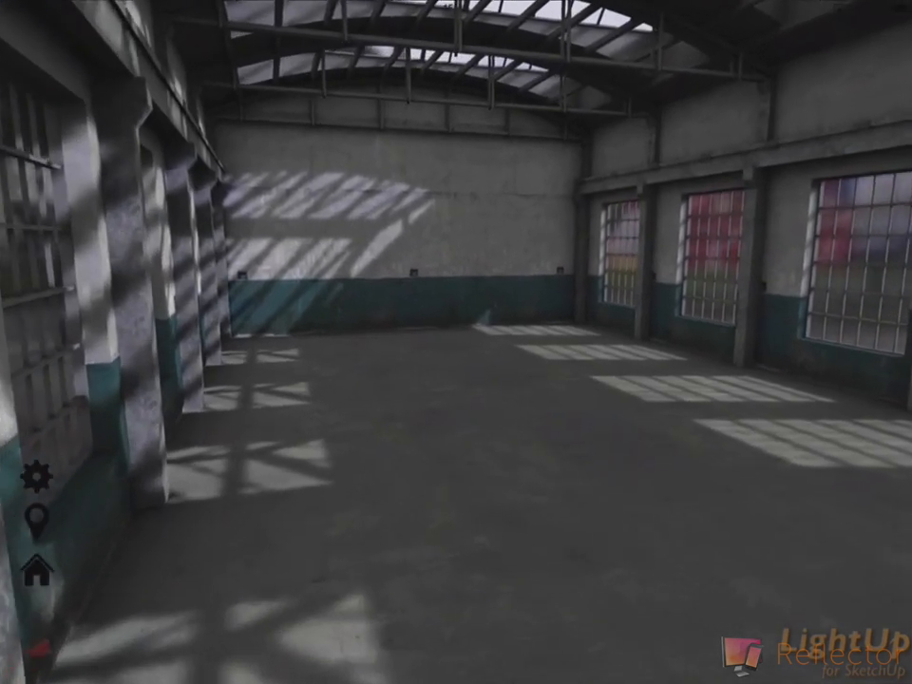
Switch the warehouse to saved Scene 6 looking along the window wall
left_click(36, 520)
scroll(211, 542, "down", 3)
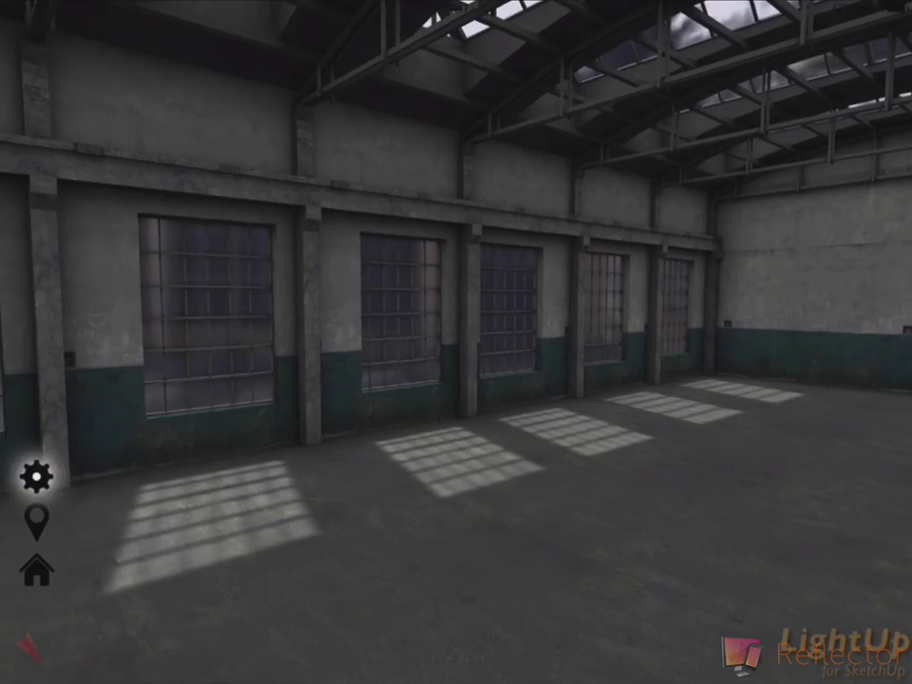
Switch Fullscreen Effects off in Settings and move closer to the warehouse windows
left_click(36, 476)
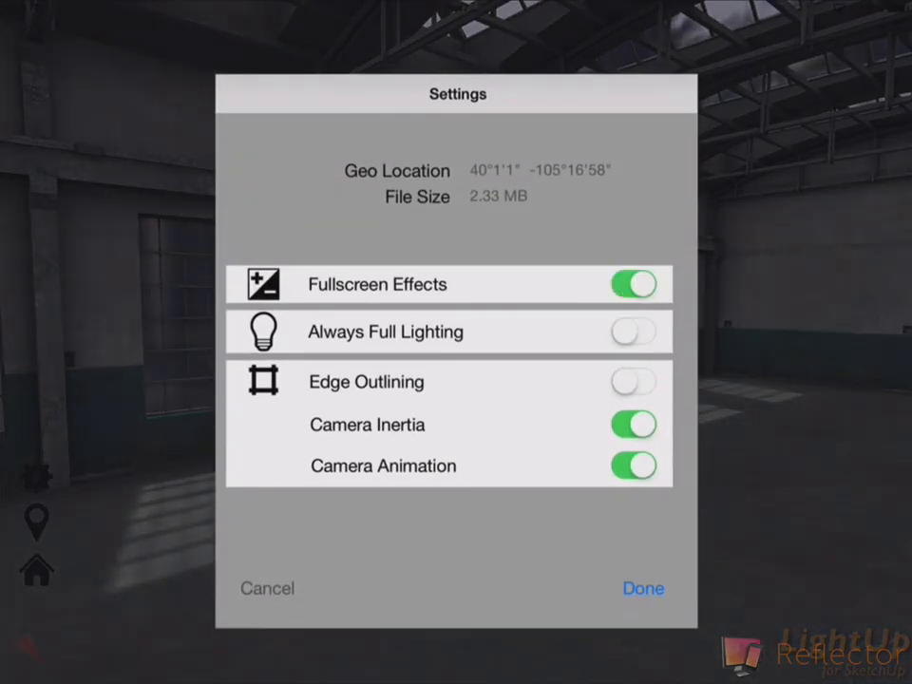
left_click(643, 588)
left_click_drag(682, 477, 589, 475)
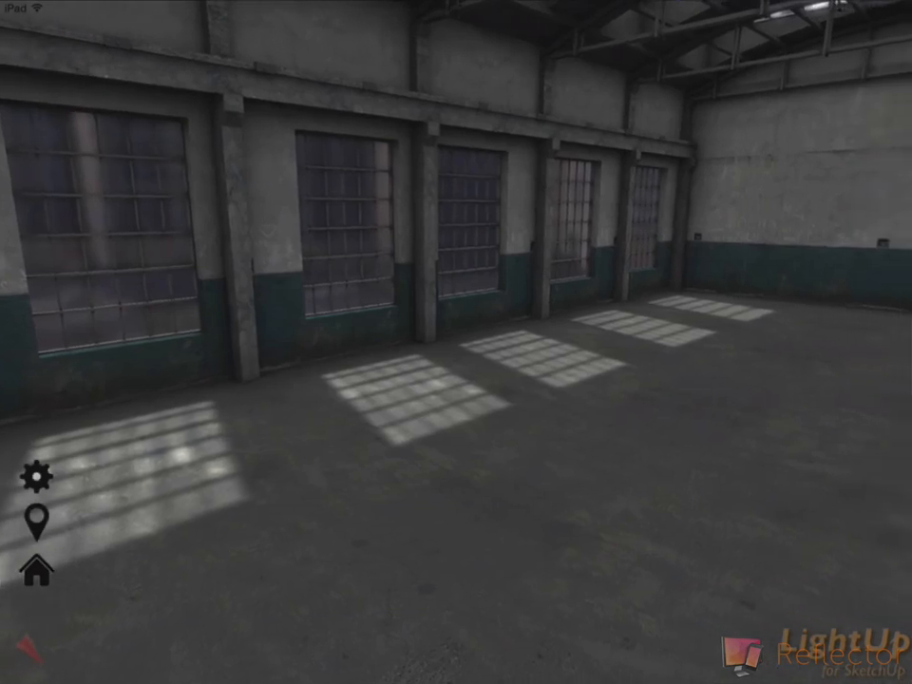
left_click(36, 476)
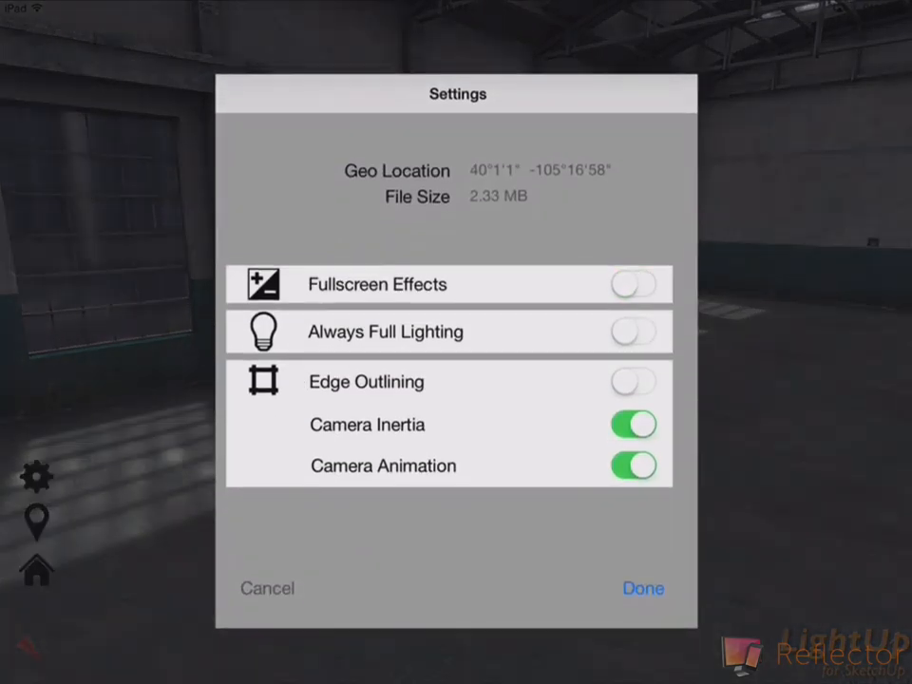
left_click(643, 587)
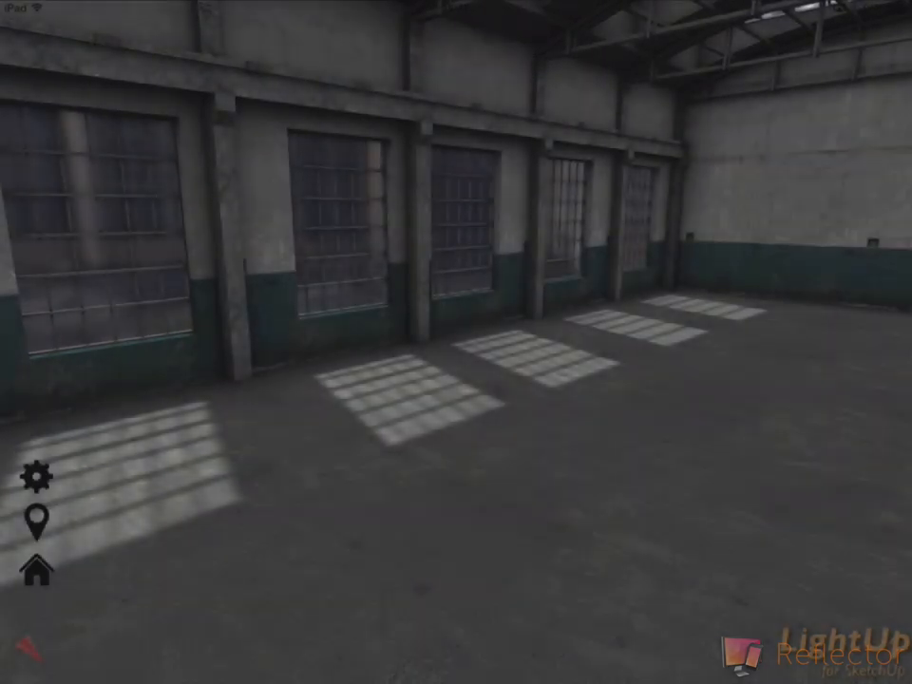
Load the Stadium.luca model so the soccer pitch is shown
left_click(371, 18)
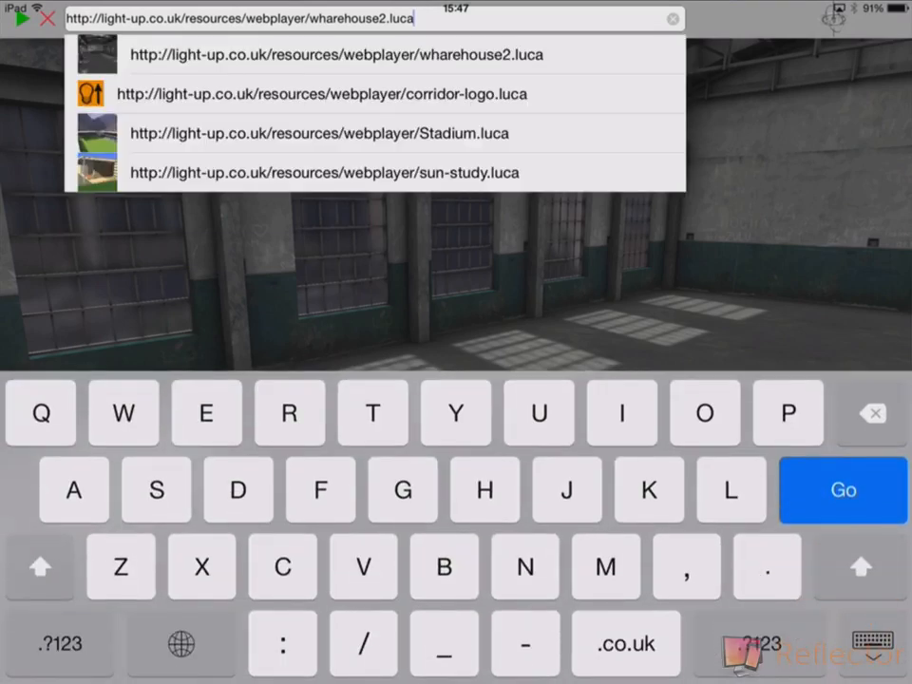
left_click(319, 133)
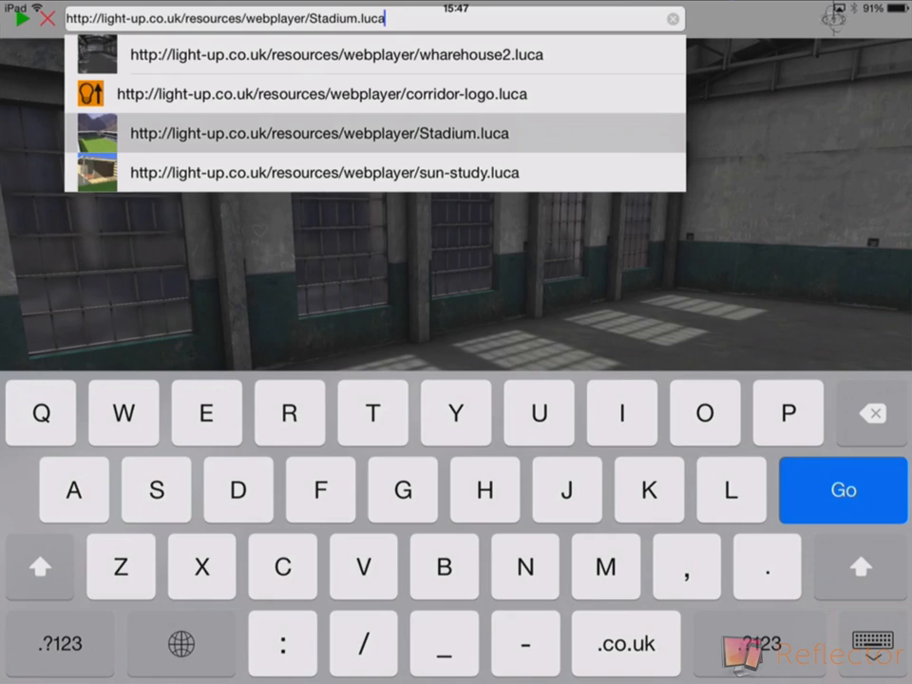
left_click(843, 490)
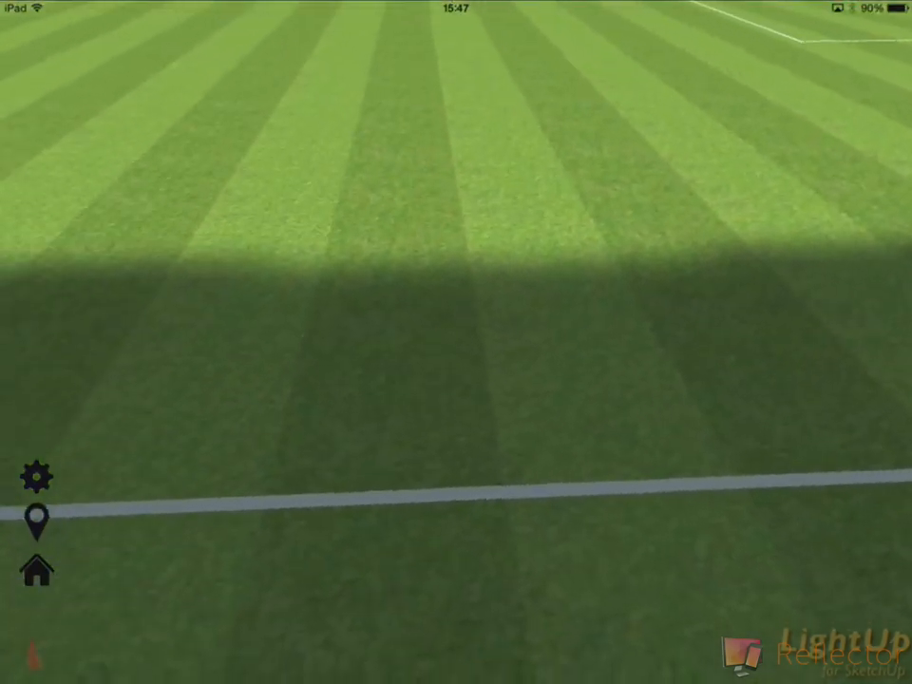
Switch Edge Outlining on for the stadium in Settings
left_click(36, 476)
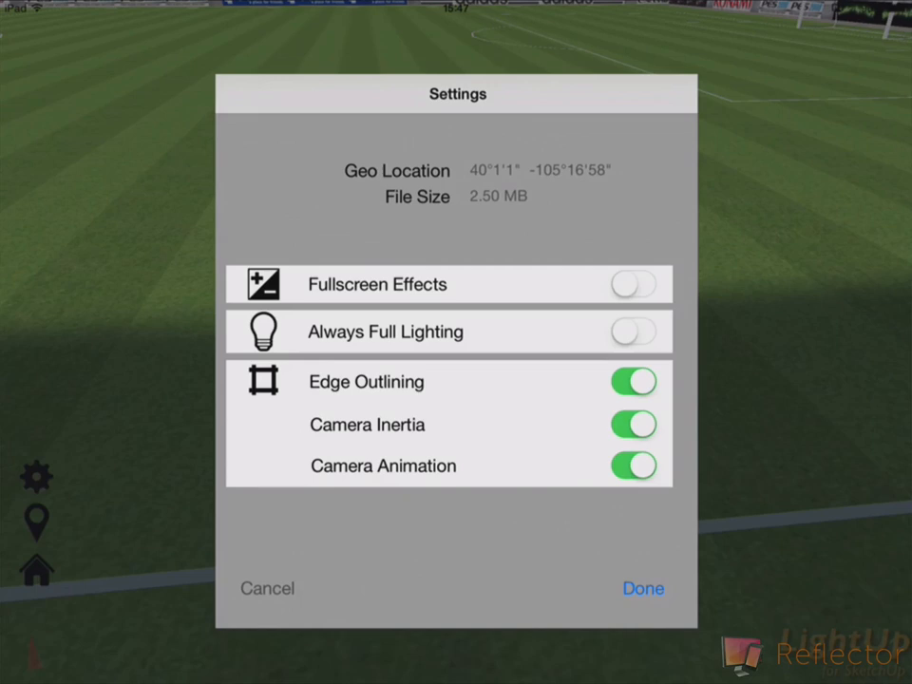
left_click(266, 588)
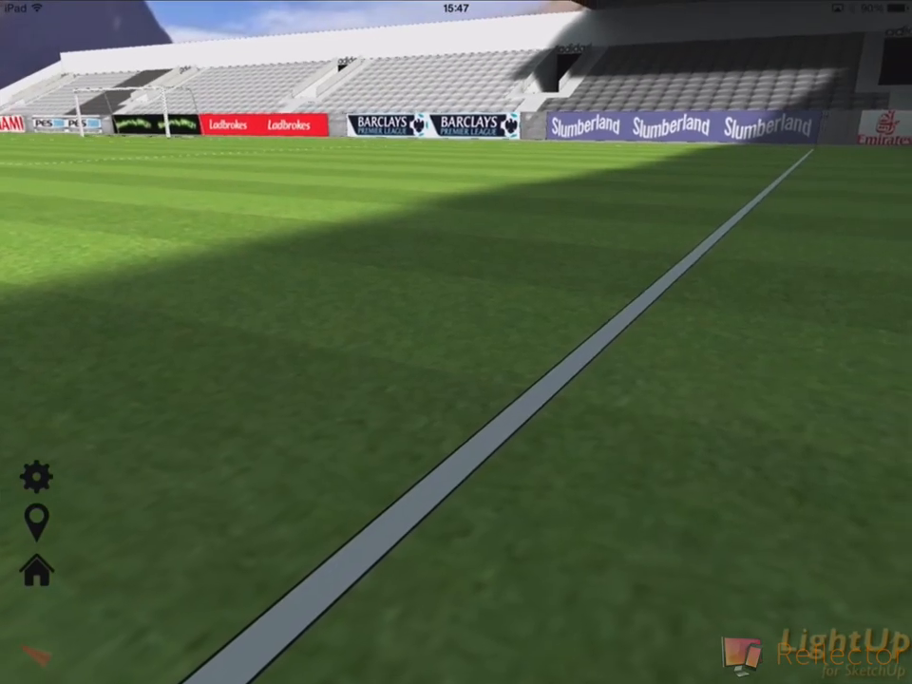
Fly past the Barclays boards and goal toward the stands, then turn back over the pitch
left_click_drag(753, 504, 753, 504)
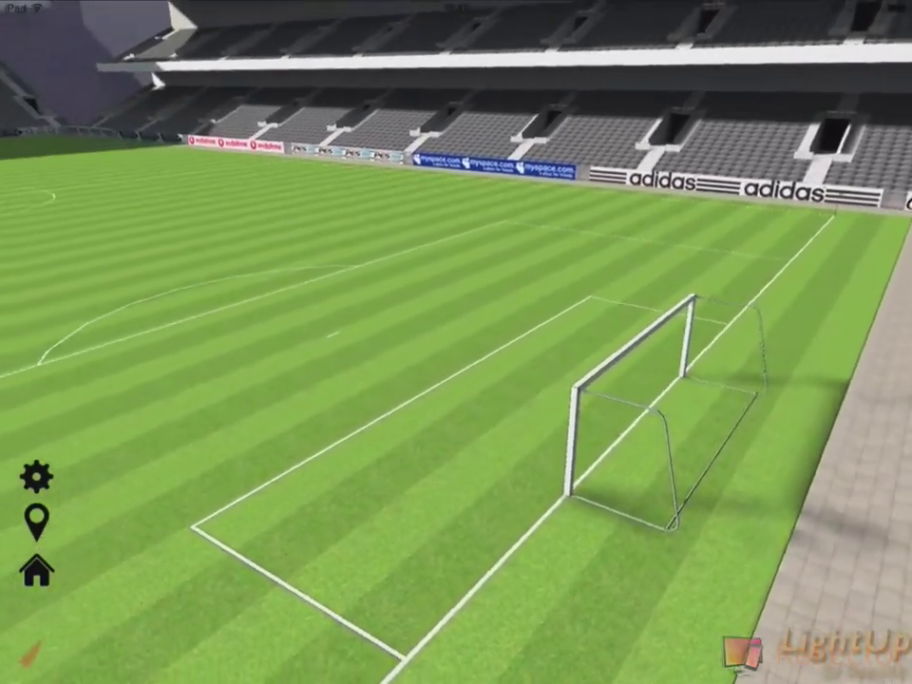
left_click_drag(537, 523, 536, 523)
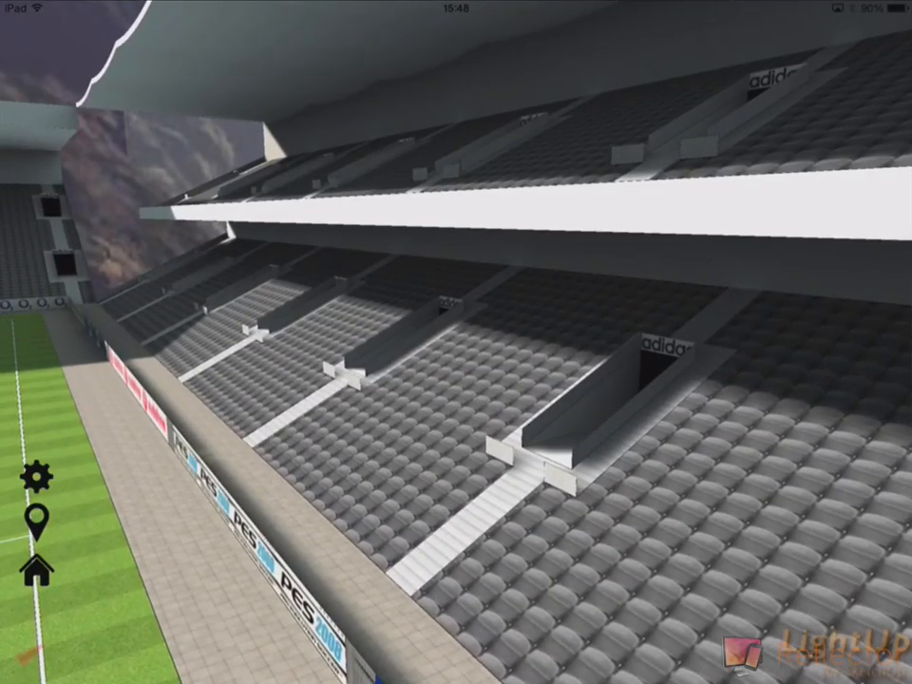
left_click_drag(482, 468, 483, 470)
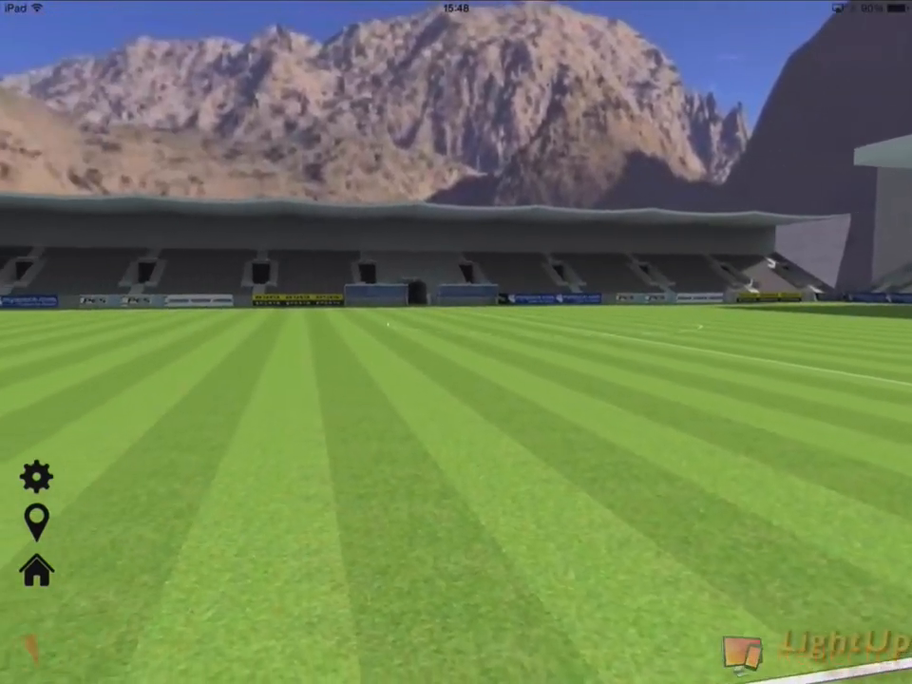
Jump to the saved Airship viewpoint looking down over the stadium
left_click(36, 521)
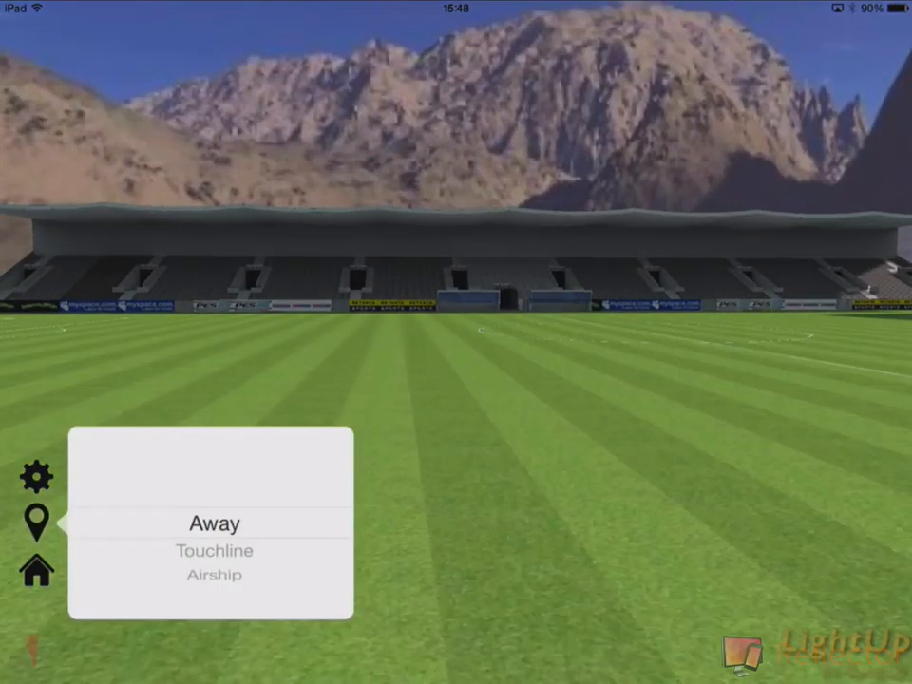
left_click(214, 523)
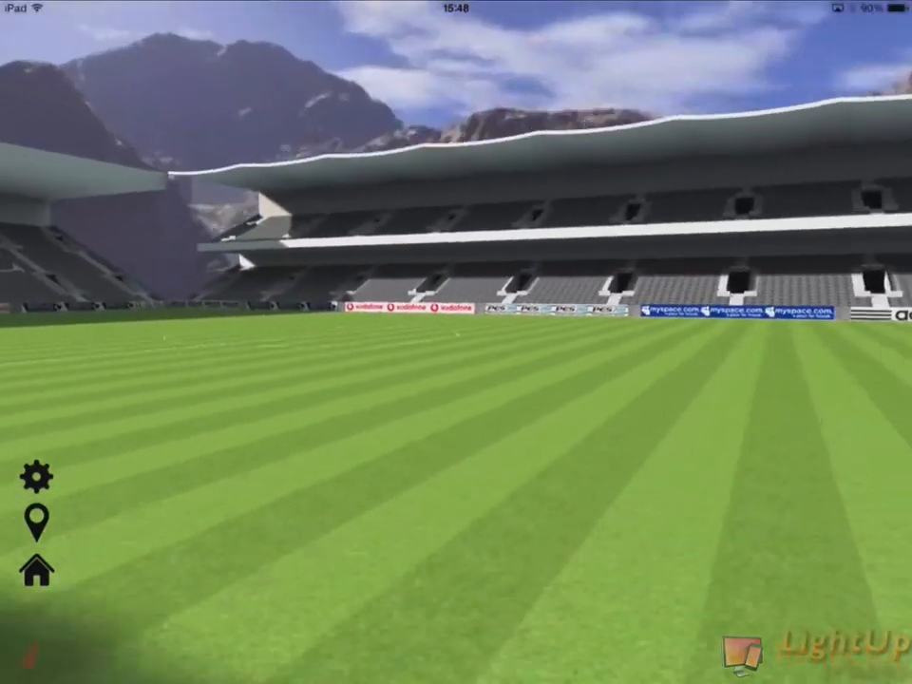